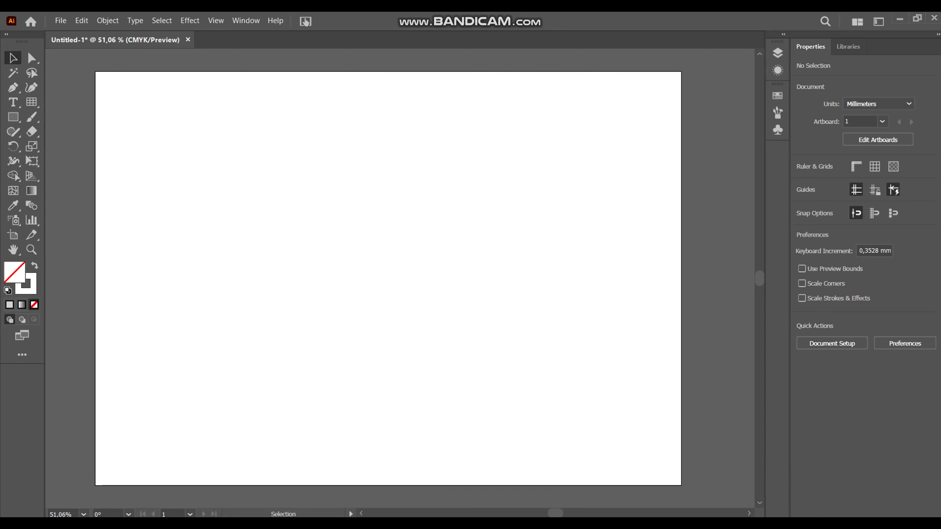
- Draw a 20 × 20 divider rectangular grid of about 402 × 273 mm across the artboard
left_click(31, 102)
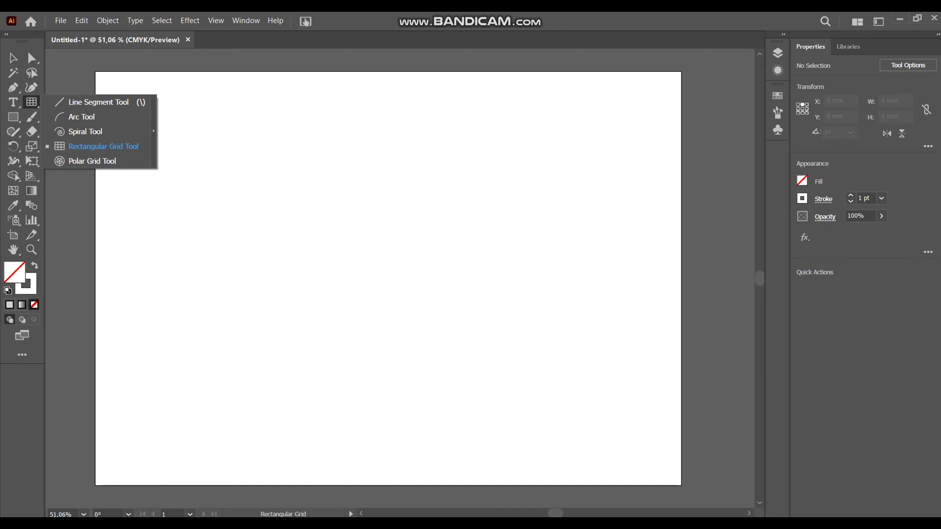
double_click(31, 102)
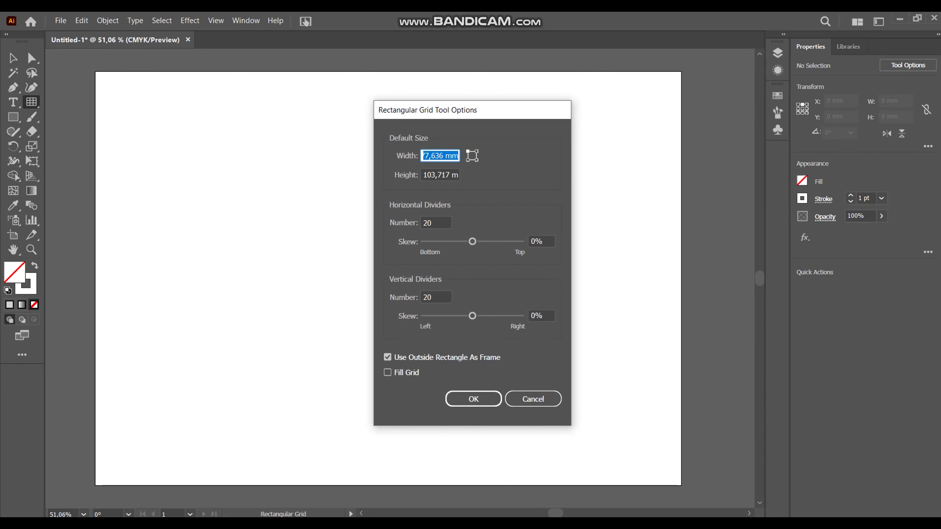
key("Tab")
key("Tab")
key("Tab")
key("Tab")
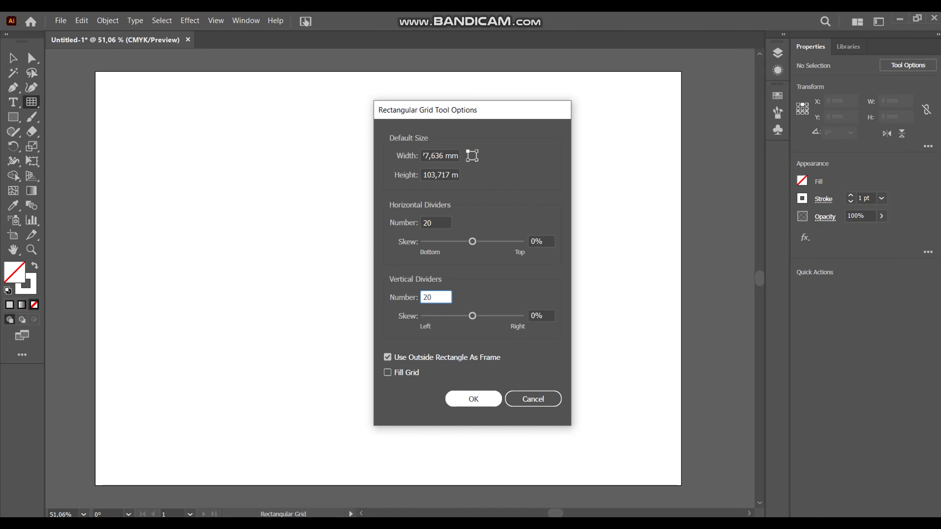
key("Return")
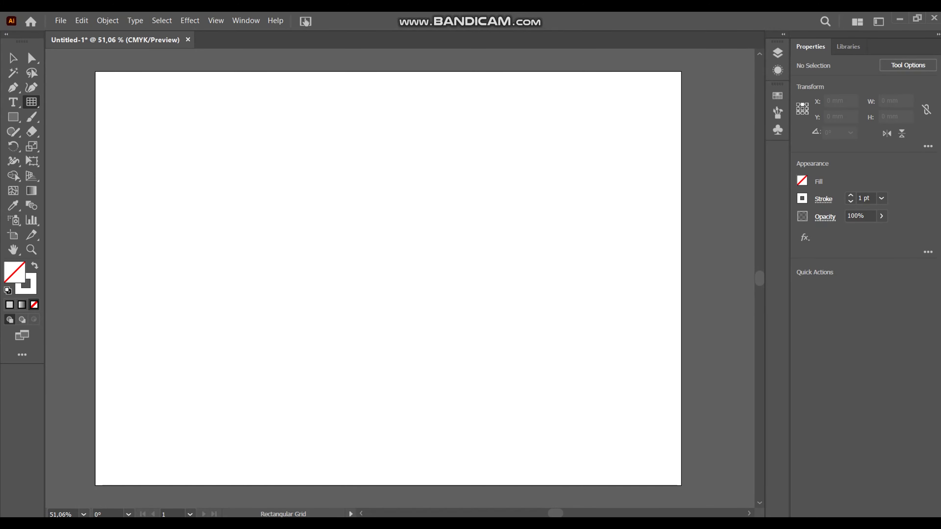
mouse_move(111, 90)
left_mouse_down()
mouse_move(669, 456)
mouse_move(673, 471)
left_mouse_up()
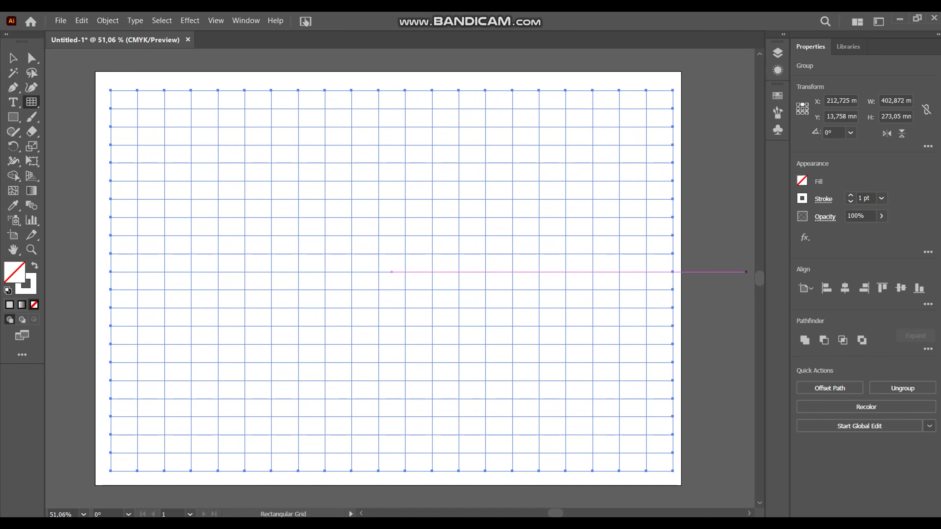
- Draw a 420 × 297 mm rectangle covering the entire artboard
key("v")
key("ctrl+shift+a")
left_click(31, 102)
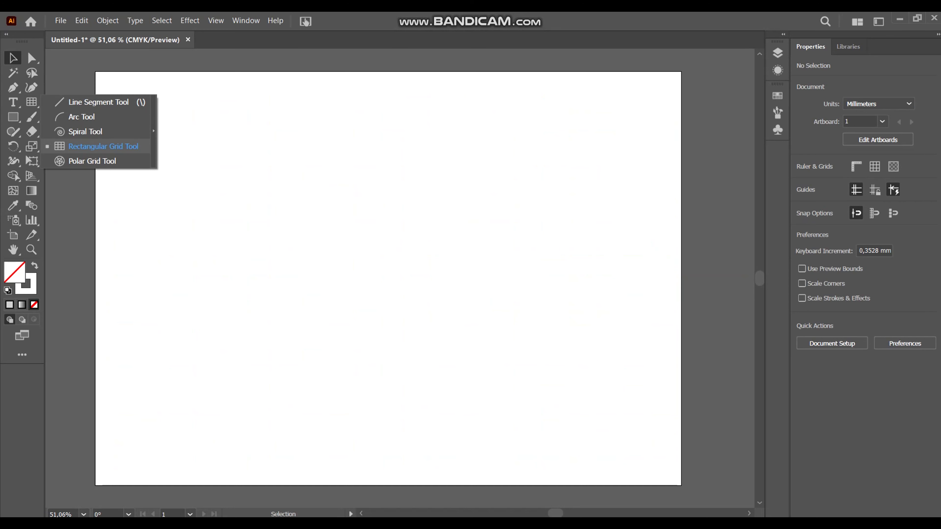
left_click(13, 117)
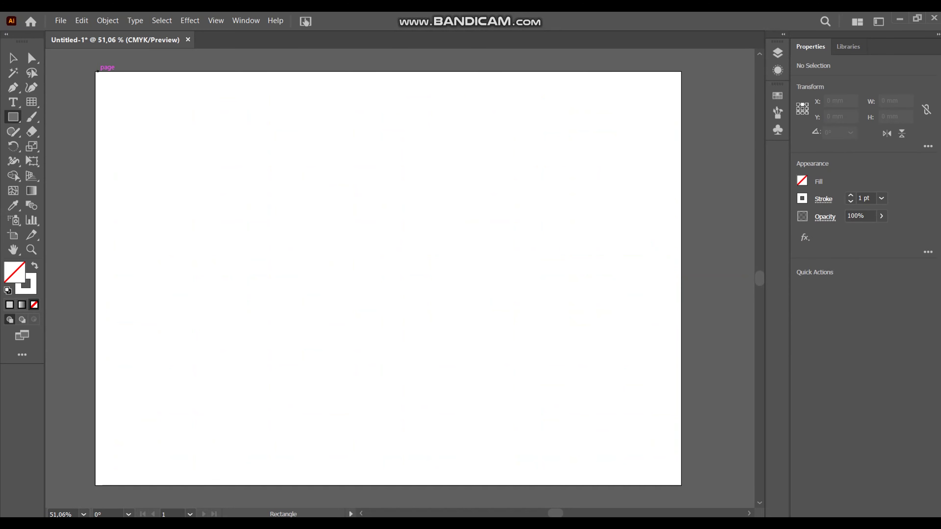
left_click_drag(95, 72, 681, 486)
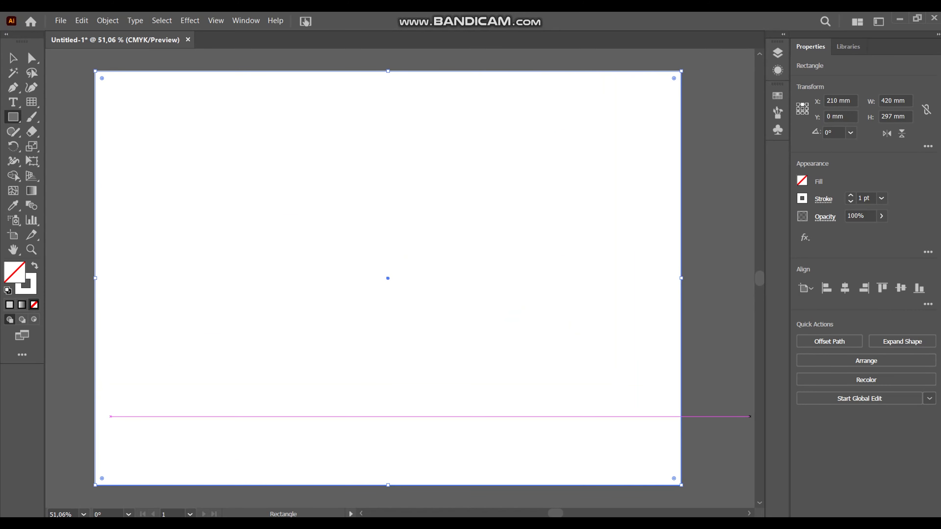
- Fill the rectangle with black
left_click(802, 198)
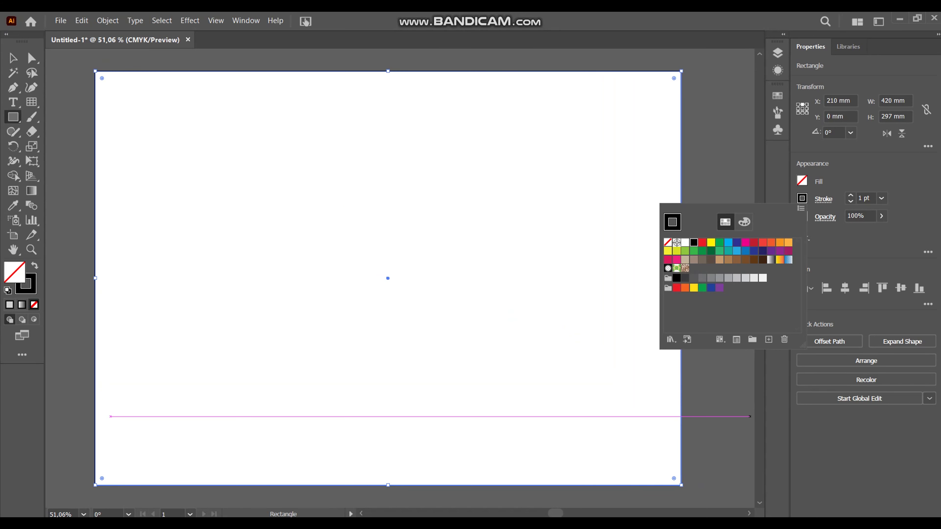
key("Escape")
left_click(802, 181)
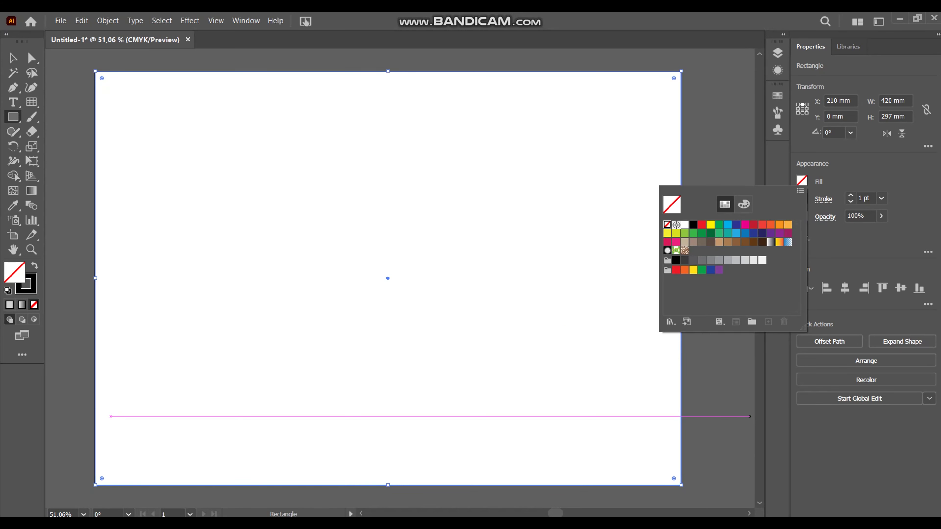
left_click(693, 225)
key("Escape")
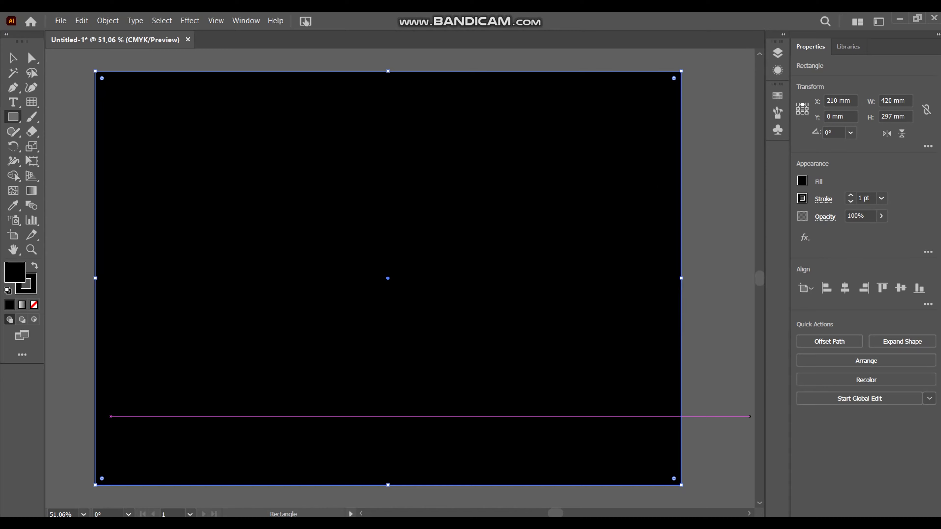
right_click(583, 219)
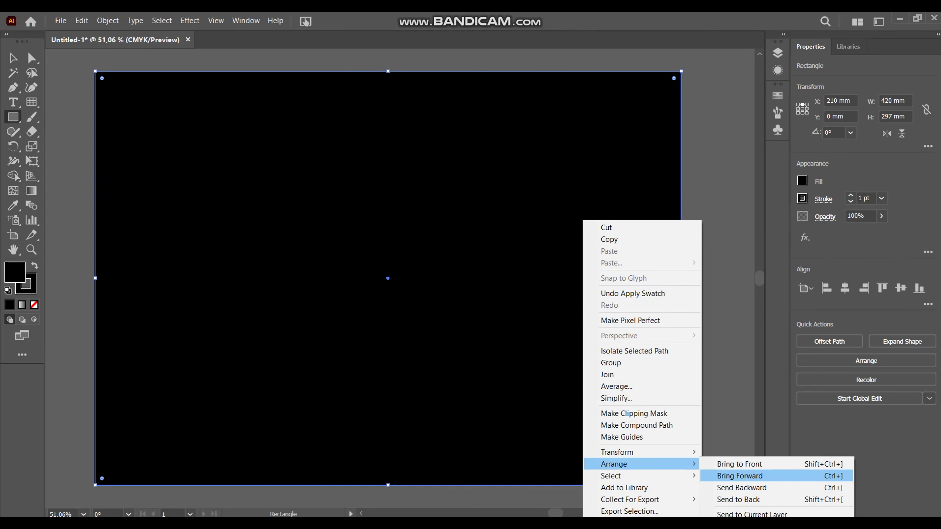
- Send the black rectangle behind the grid and lock it
left_click(726, 499)
key("v")
key("alt+o")
key("Down")
key("Down")
key("Down")
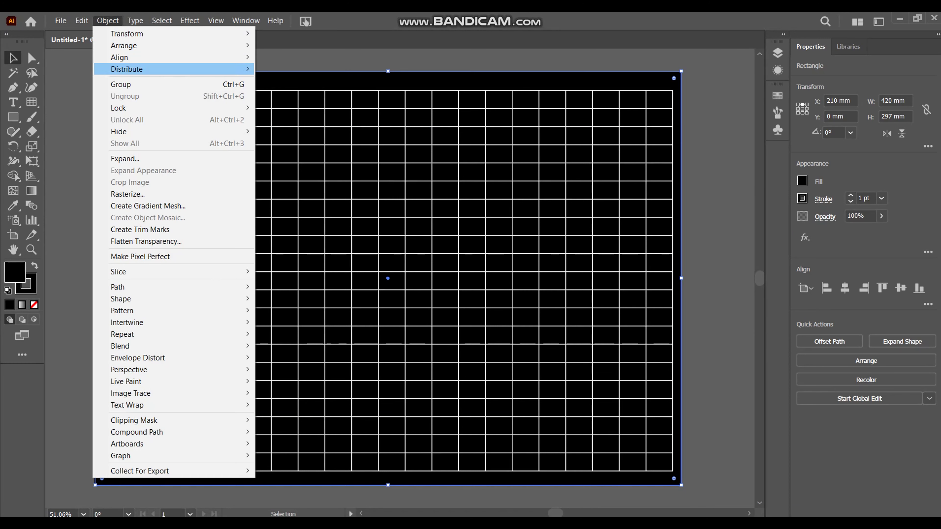
key("Down")
key("Down")
key("Right")
key("Down")
key("Return")
- Select the grid and centre it horizontally and vertically on the artboard
key("ctrl+a")
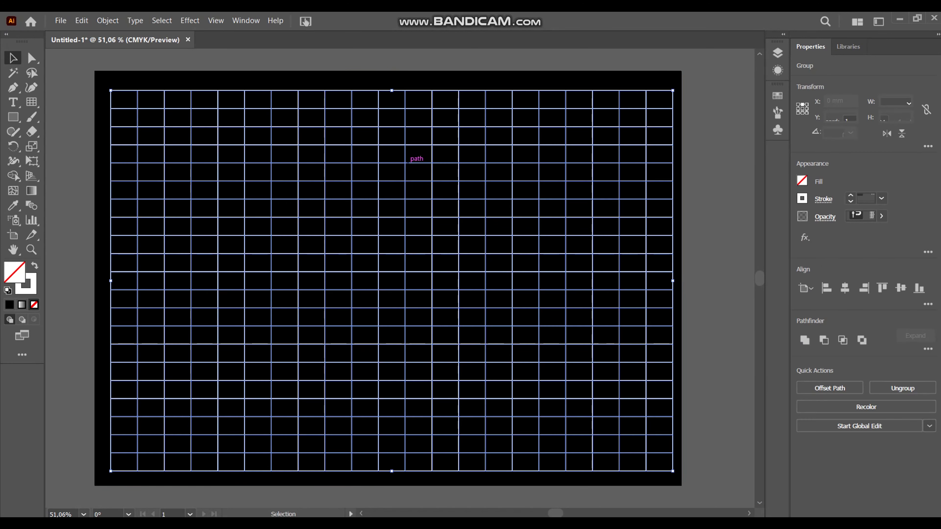
left_click(845, 288)
left_click(901, 288)
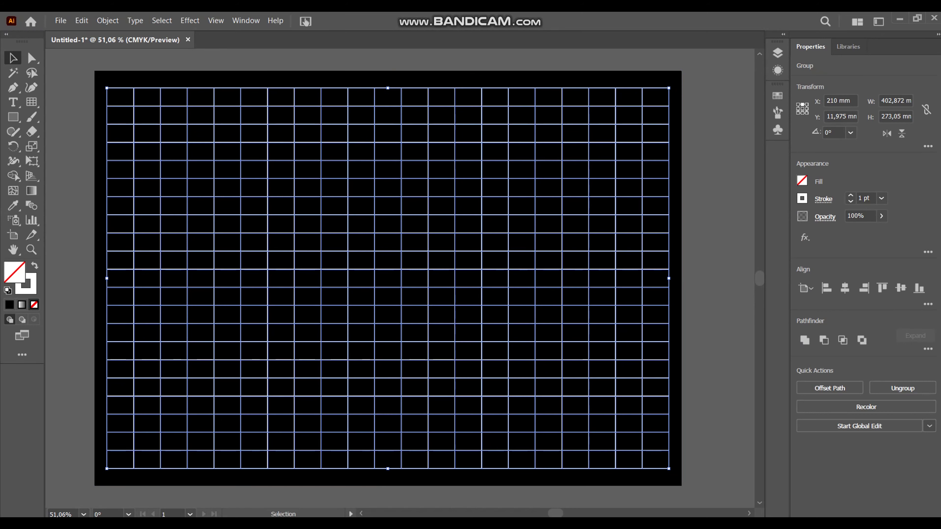
left_click(107, 20)
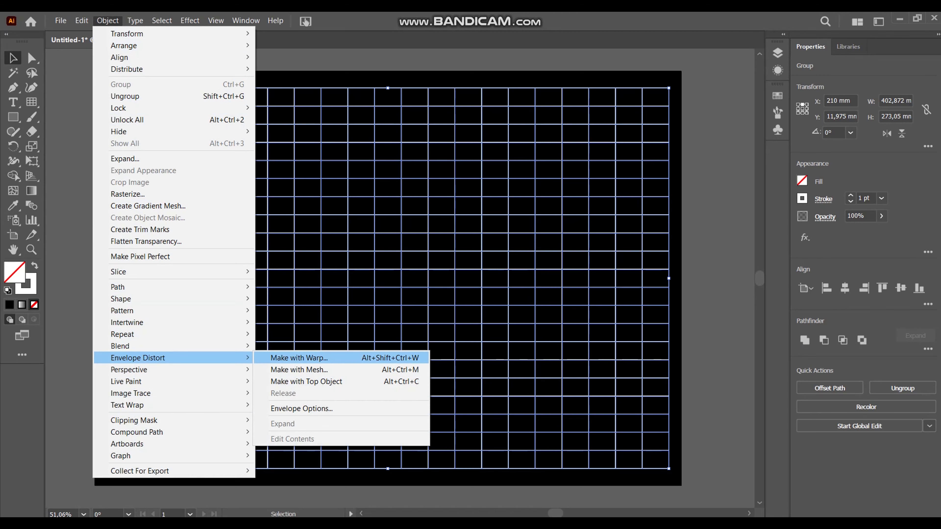
- Apply an envelope mesh with 6 rows and 6 columns to the grid
left_click(299, 370)
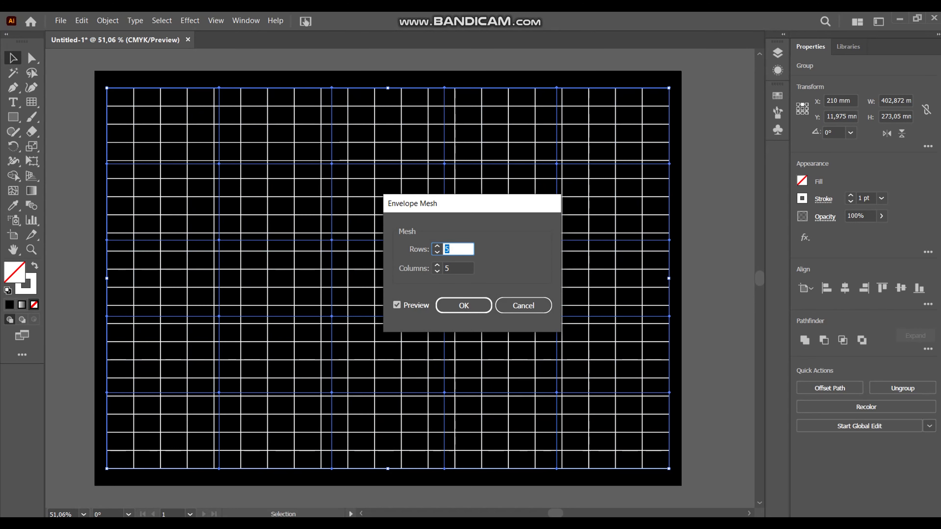
type("6")
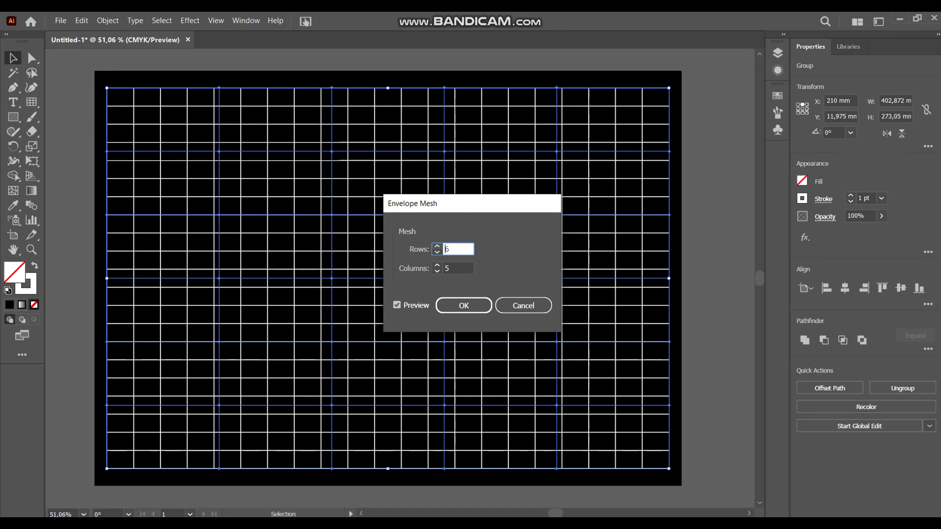
key("Tab")
type("6")
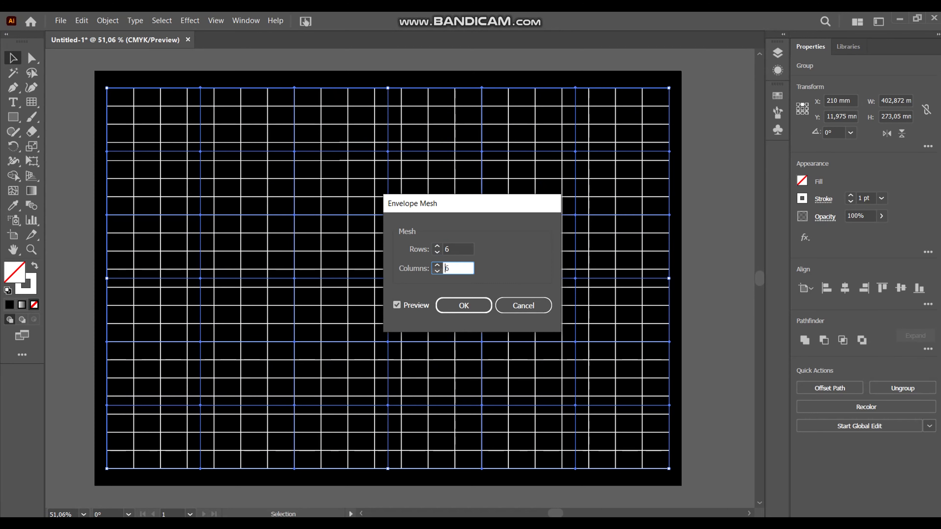
key("Return")
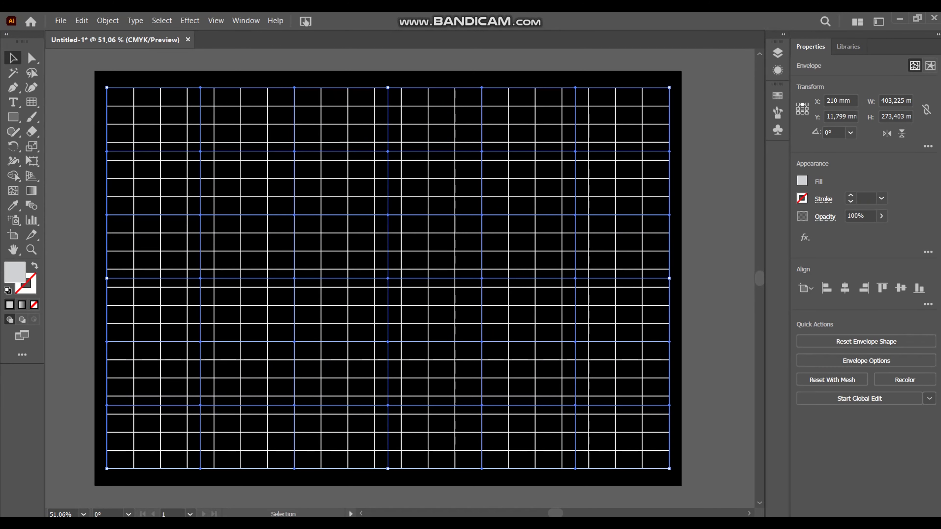
- Drag an upper-left mesh point up to start warping the top rows
key("ctrl+shift+a")
key("a")
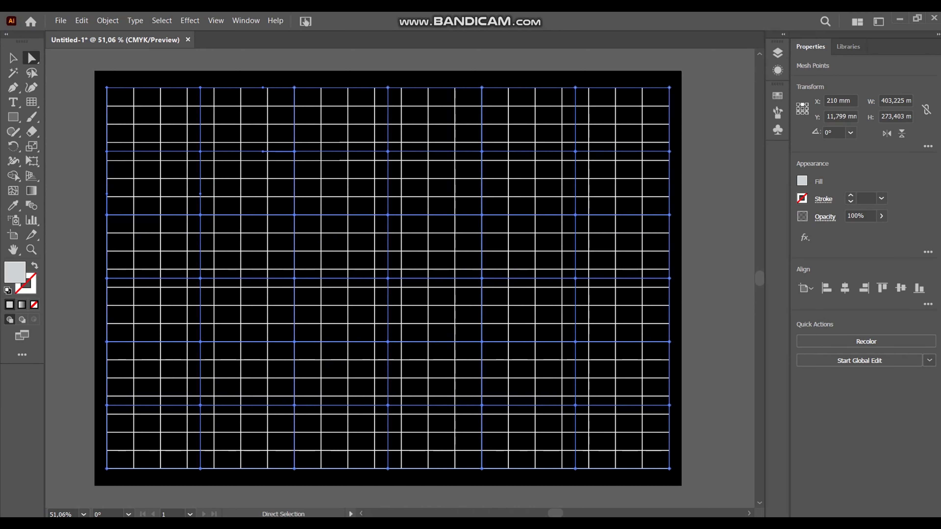
left_click_drag(199, 151, 235, 128)
- Drag upper mesh points to bulge the grid's upper-left, upper-middle and upper-right areas
left_click(200, 278)
left_click_drag(200, 236, 238, 241)
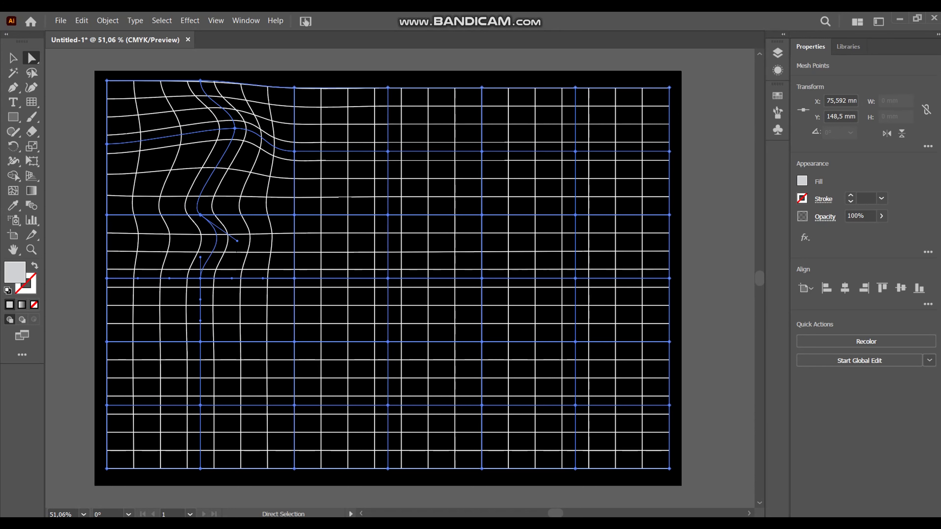
left_click_drag(294, 215, 281, 209)
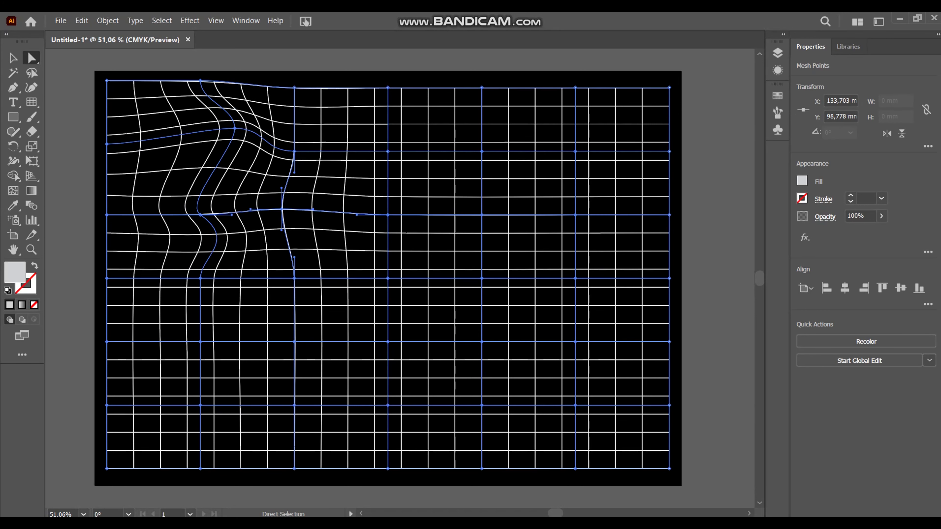
left_click_drag(388, 215, 374, 172)
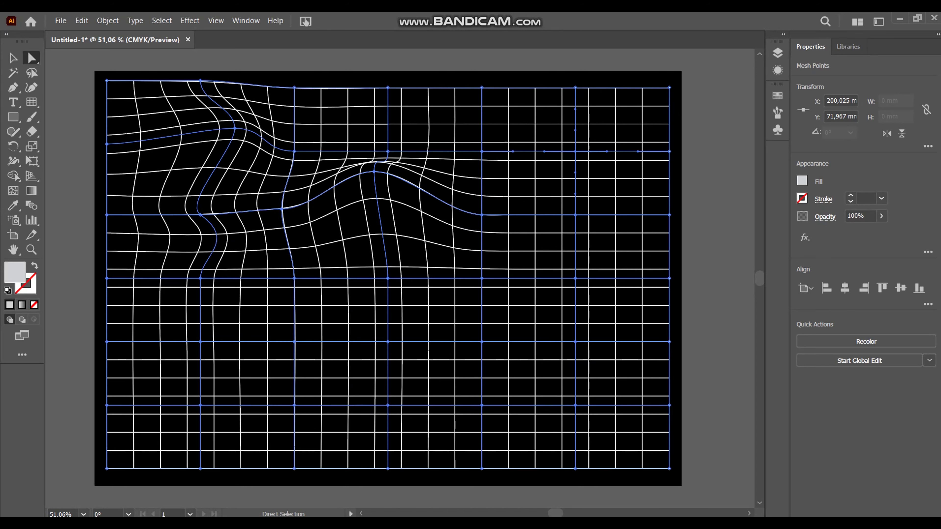
left_click_drag(575, 151, 558, 93)
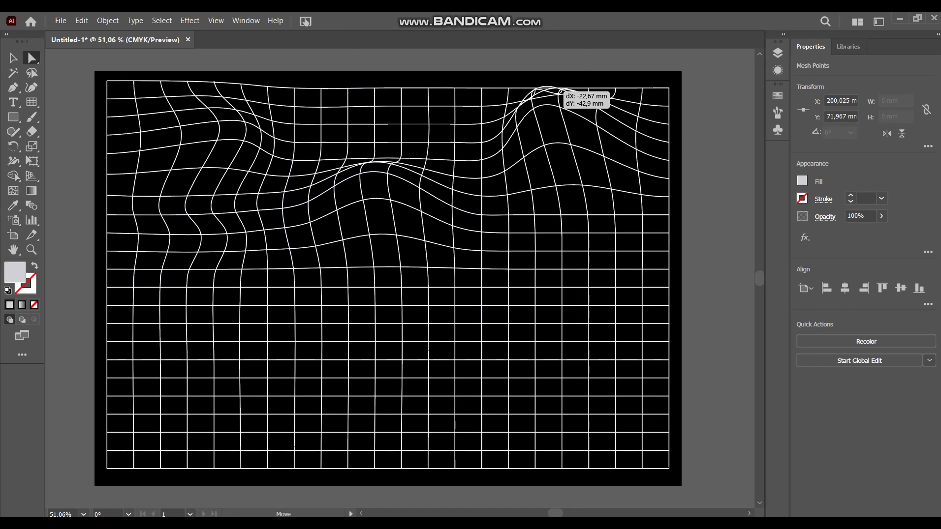
left_click_drag(558, 92, 526, 92)
left_click_drag(576, 279, 589, 224)
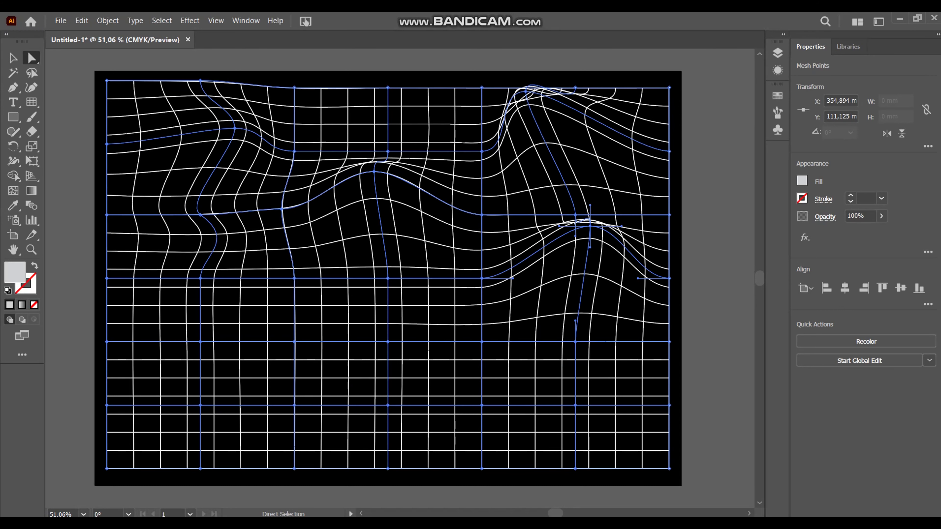
- Reshape middle and lower mesh points and handles into flowing waves
left_click(388, 279)
left_click_drag(419, 281, 432, 213)
left_click(388, 342)
left_click_drag(388, 319, 356, 306)
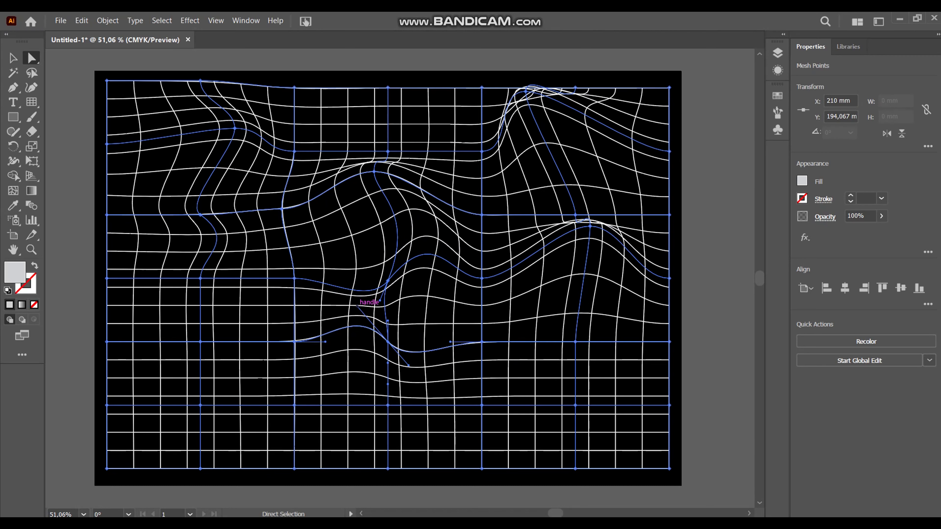
left_click_drag(200, 341, 215, 312)
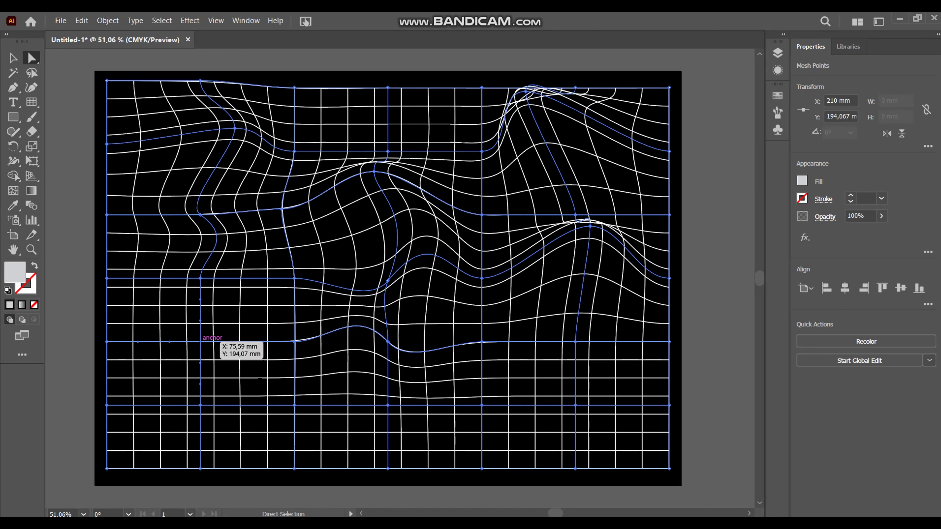
left_click_drag(388, 405, 414, 374)
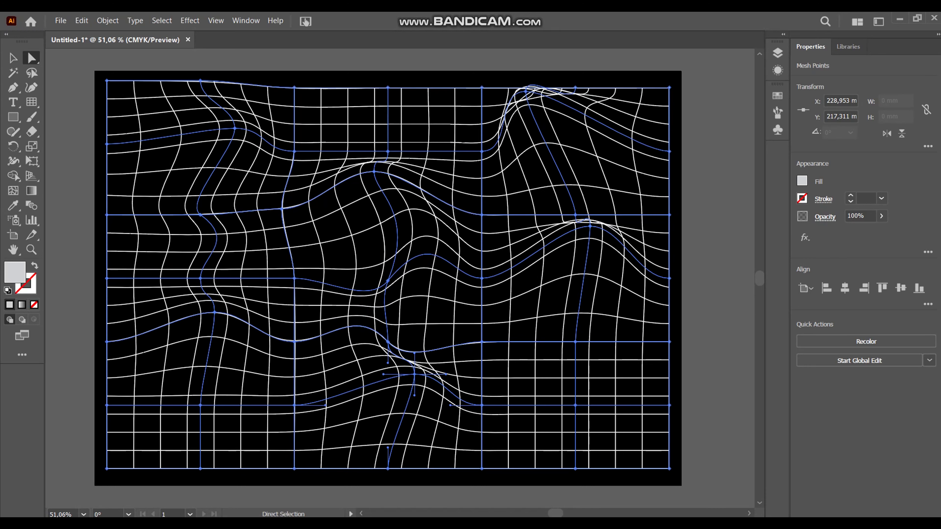
left_click_drag(481, 341, 598, 342)
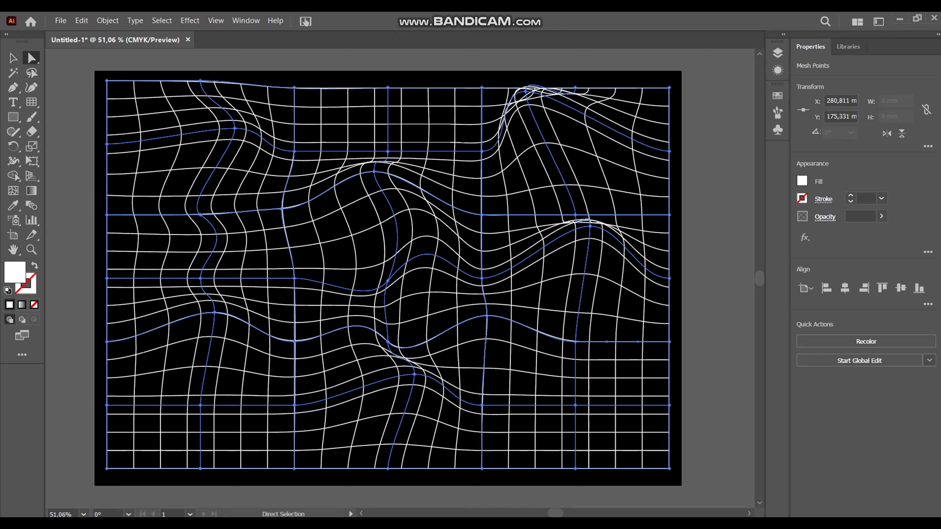
mouse_move(597, 341)
left_mouse_down()
mouse_move(576, 358)
mouse_move(582, 343)
mouse_move(558, 373)
left_mouse_up()
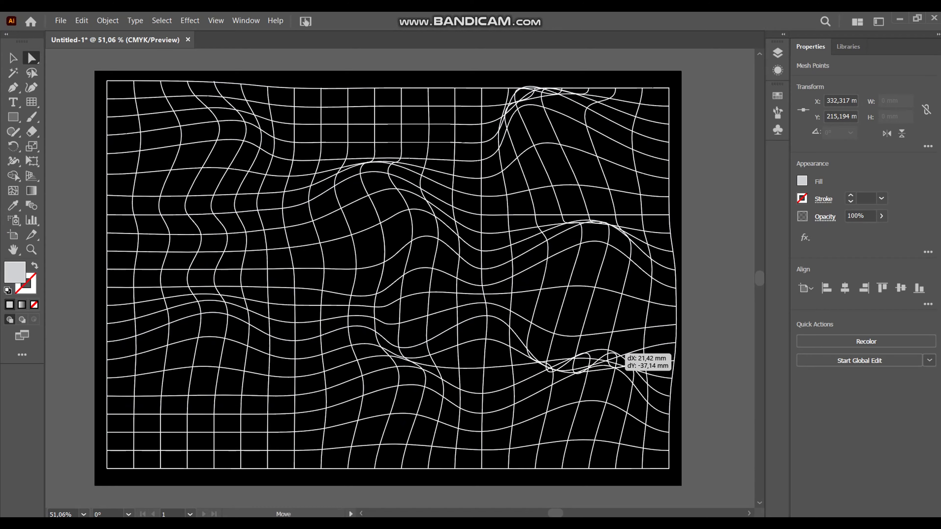
- Bulge the lower-right area and bend the bottom-middle grid lines upward
left_click_drag(622, 355, 605, 354)
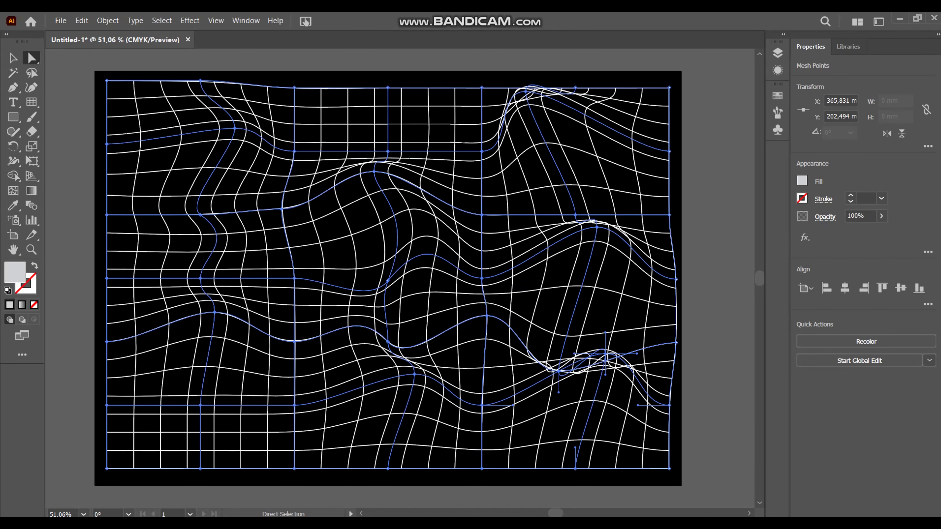
left_click_drag(670, 406, 660, 396)
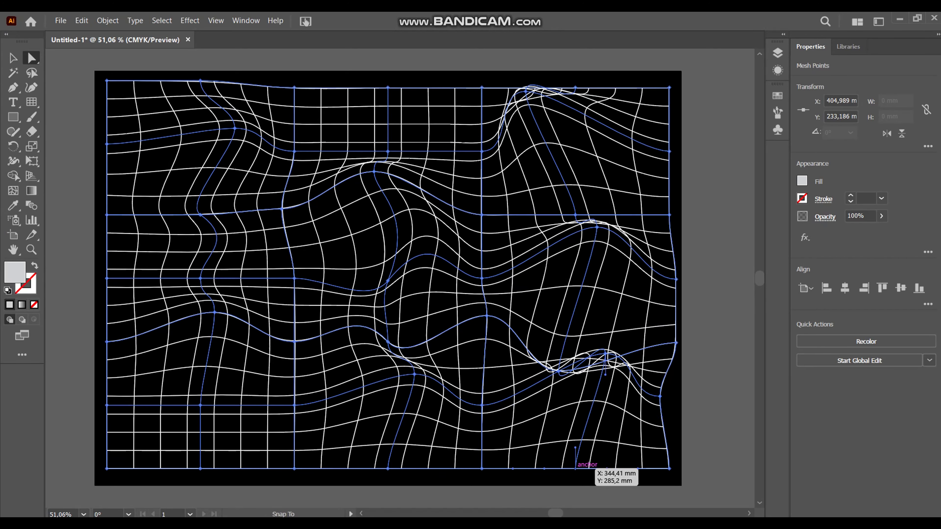
left_click_drag(576, 468, 559, 452)
left_click(387, 469)
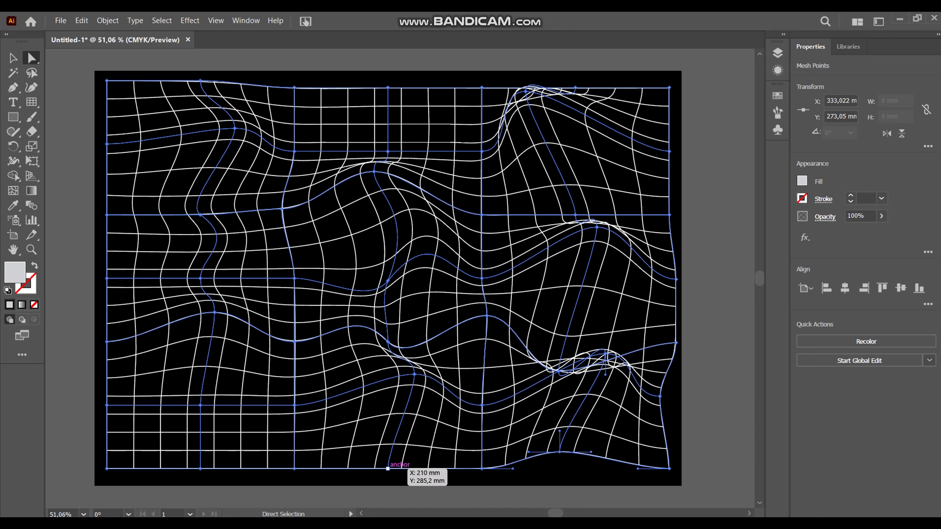
left_click_drag(388, 448, 370, 387)
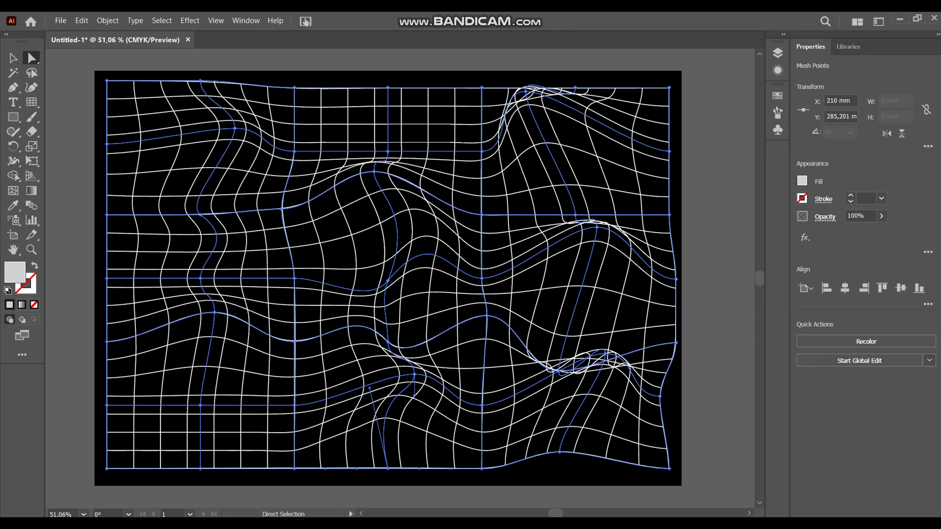
left_click_drag(420, 468, 430, 421)
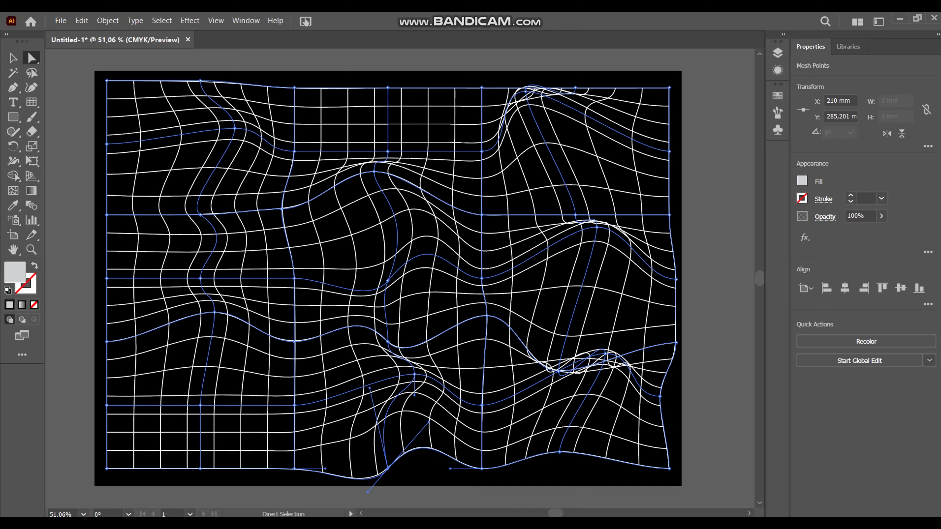
- Ripple the bottom edge near the lower-left by rotating that point's handle
left_click(200, 468)
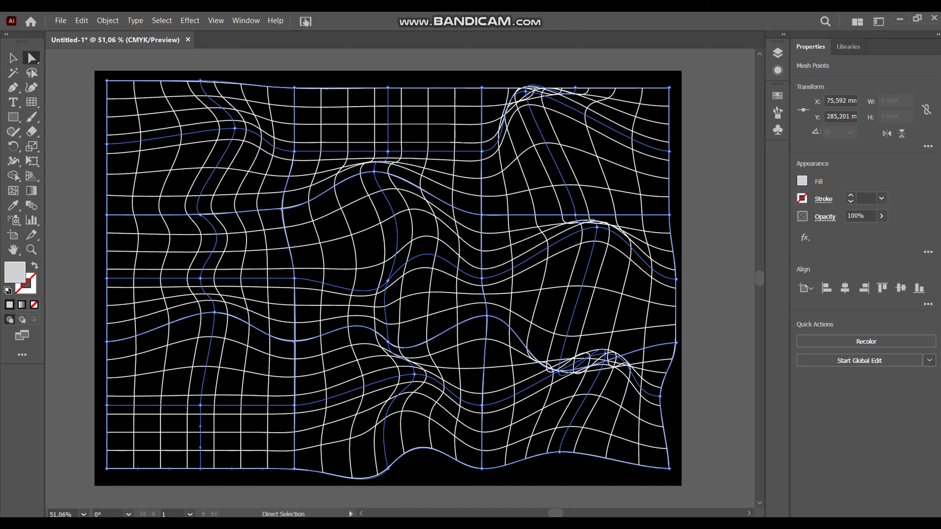
left_click_drag(168, 469, 199, 468)
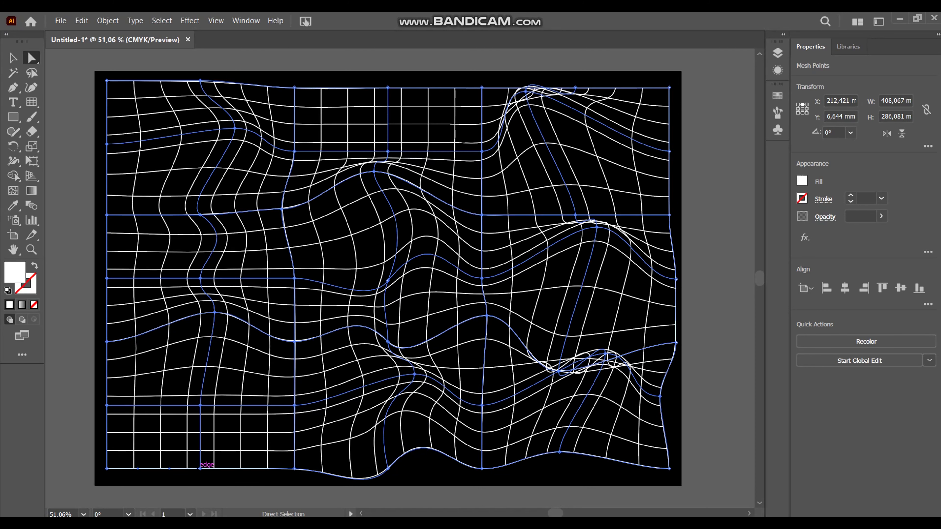
left_click(200, 468)
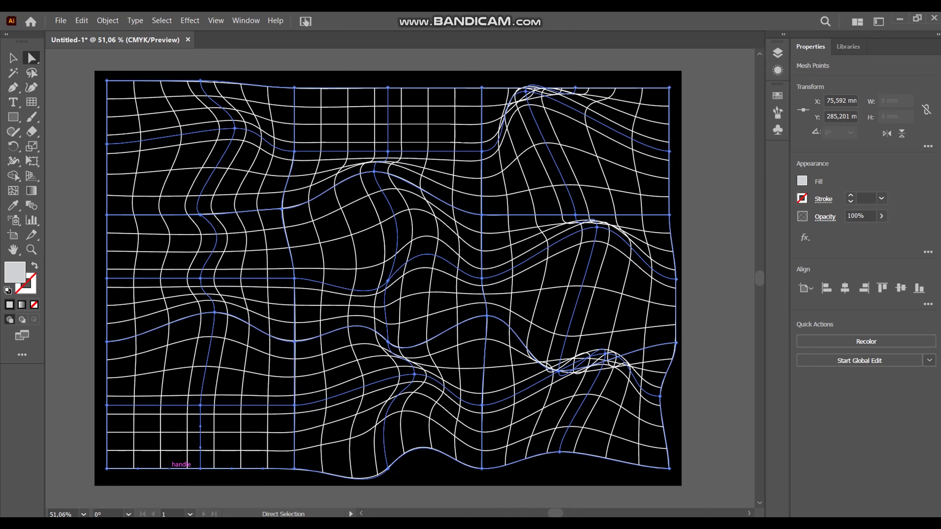
left_click_drag(169, 469, 182, 434)
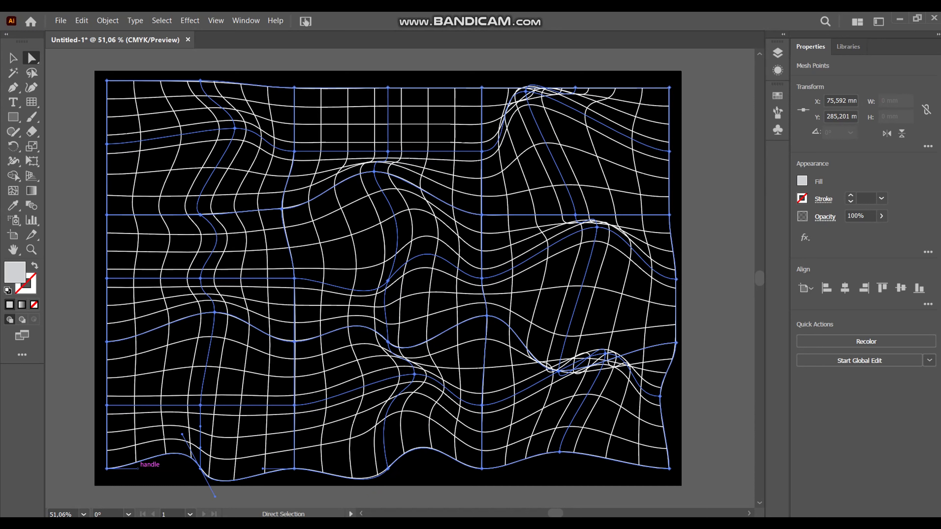
- Push the left-edge points and corners inward to ripple the grid's left edge
left_click_drag(107, 467, 118, 458)
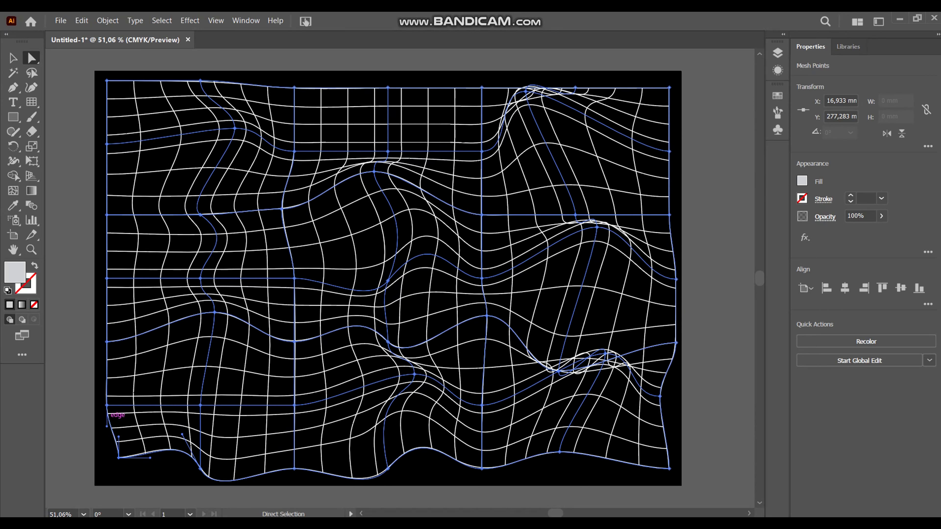
left_click_drag(107, 423, 118, 427)
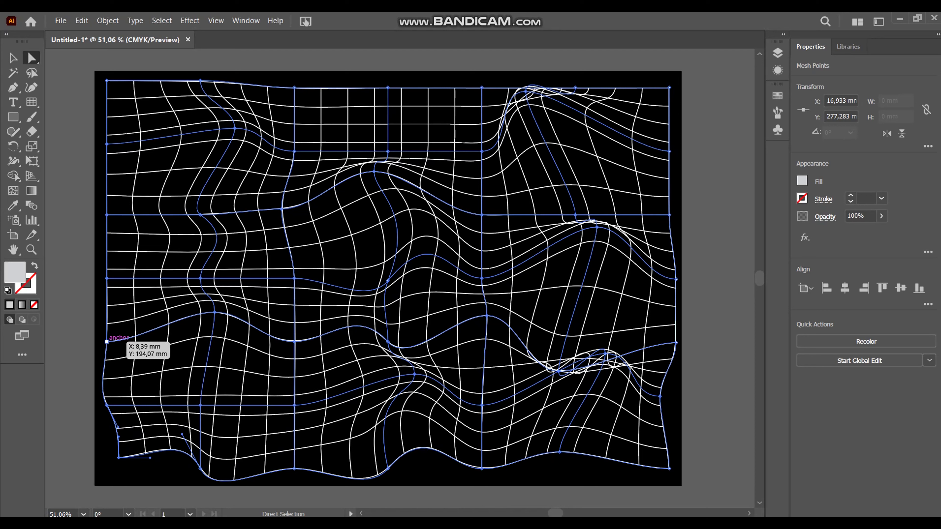
left_click_drag(106, 342, 123, 345)
left_click_drag(107, 221, 133, 232)
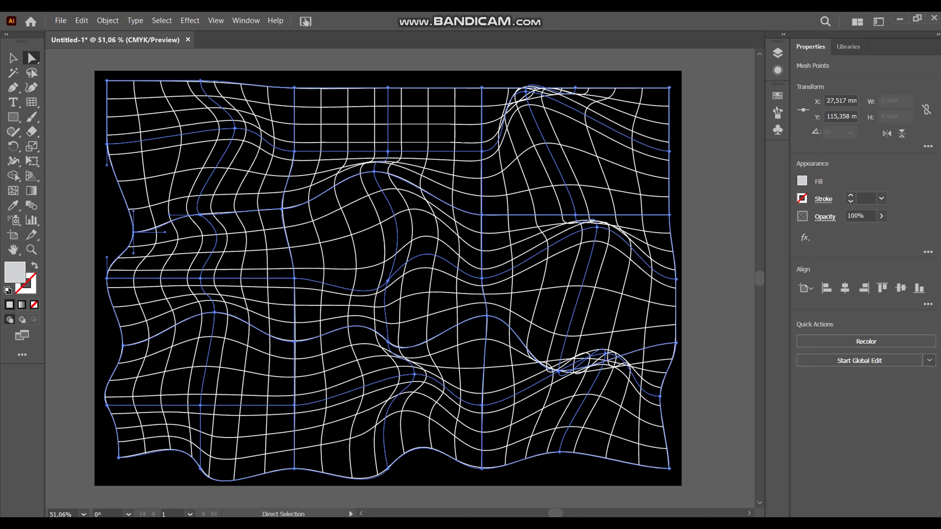
left_click_drag(106, 144, 108, 163)
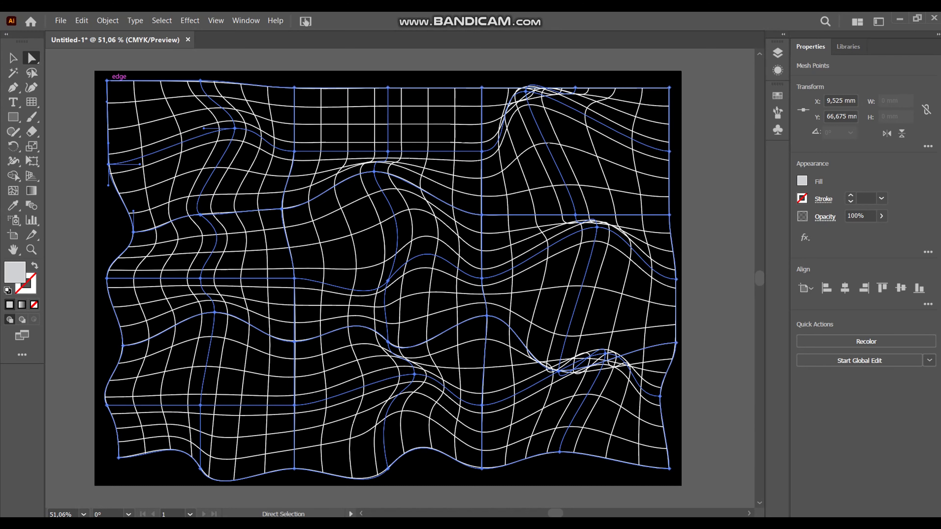
left_click_drag(107, 81, 117, 101)
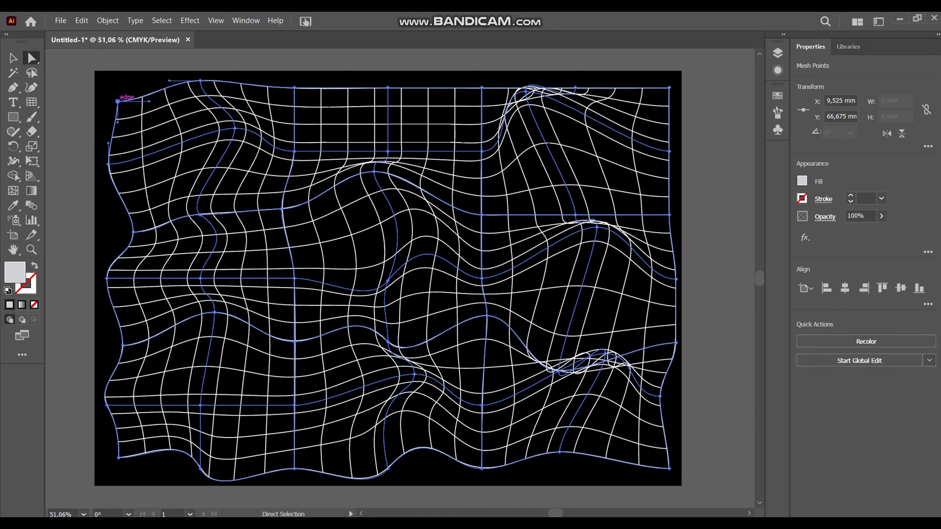
left_click(294, 88)
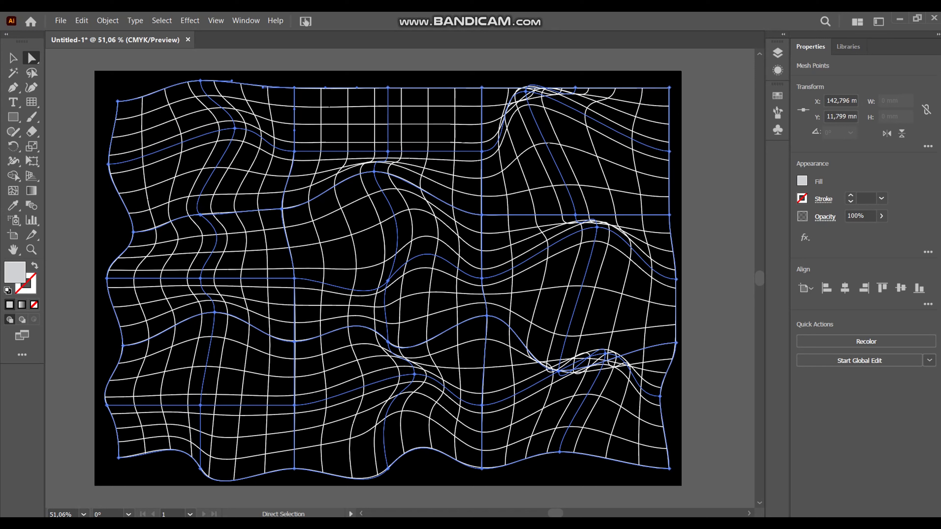
- Ripple the top edge and pull the top-right corner and right-edge points inward
left_click_drag(264, 88, 272, 111)
left_click_drag(388, 87, 341, 96)
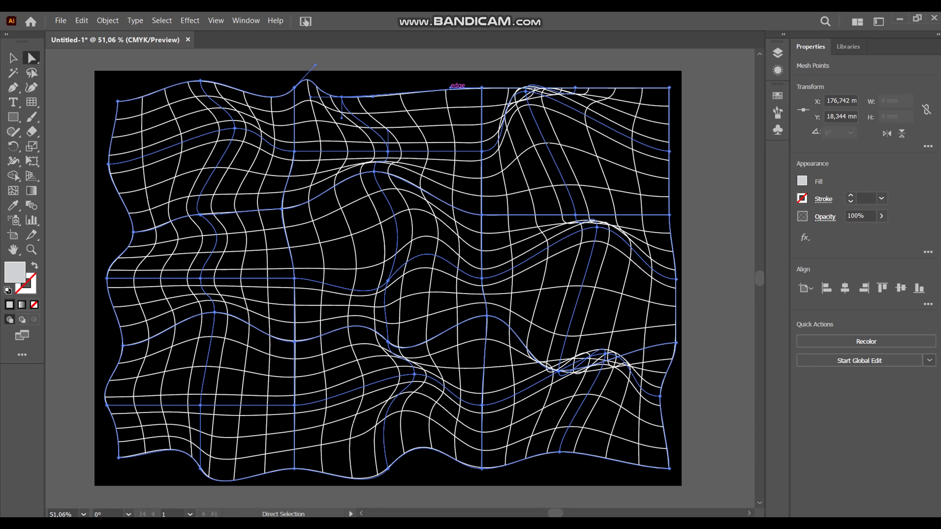
left_click_drag(450, 88, 443, 118)
left_click_drag(481, 87, 481, 131)
left_click_drag(669, 87, 637, 117)
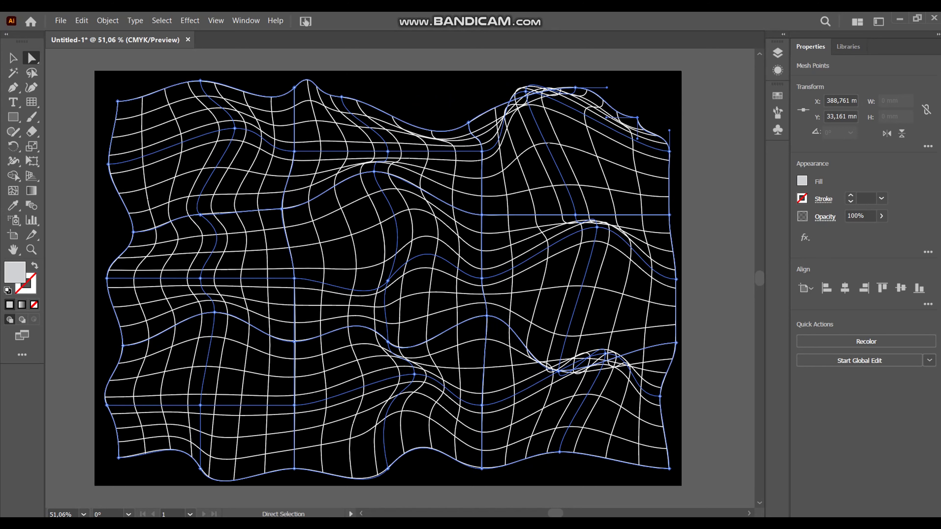
left_click_drag(669, 215, 649, 196)
left_click_drag(676, 343, 659, 330)
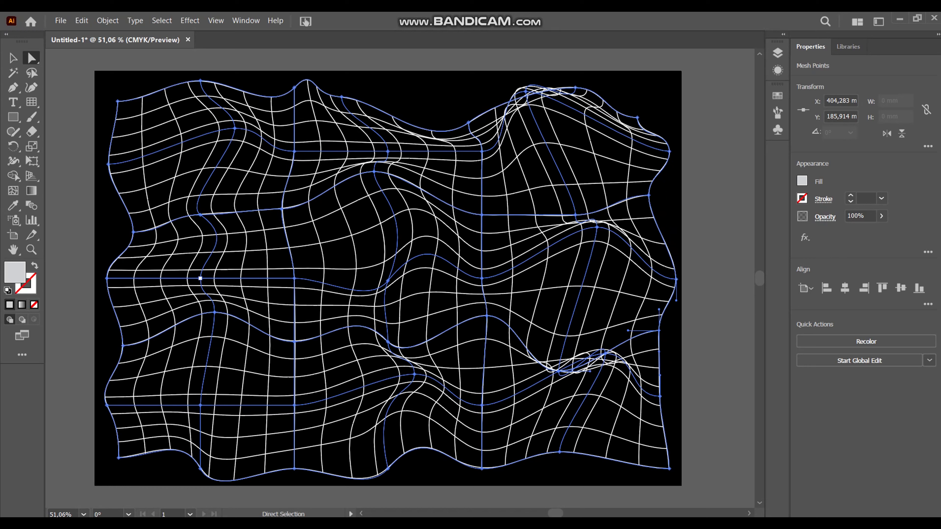
- Readjust an interior point and the left-edge points to refine the waves
left_click_drag(200, 278, 195, 305)
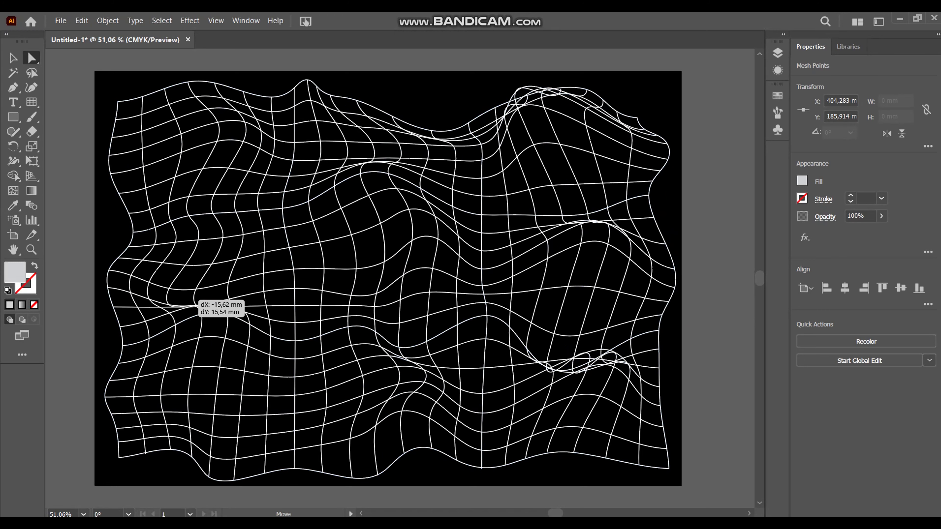
mouse_move(195, 305)
left_mouse_down()
mouse_move(259, 281)
mouse_move(243, 281)
left_mouse_up()
mouse_move(107, 278)
left_mouse_down()
mouse_move(125, 280)
mouse_move(167, 241)
left_mouse_up()
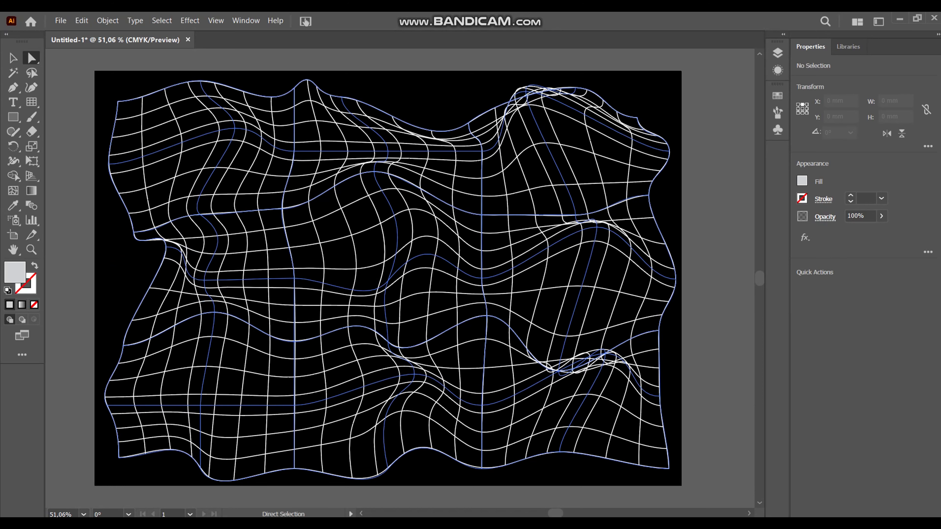
left_click_drag(118, 101, 137, 122)
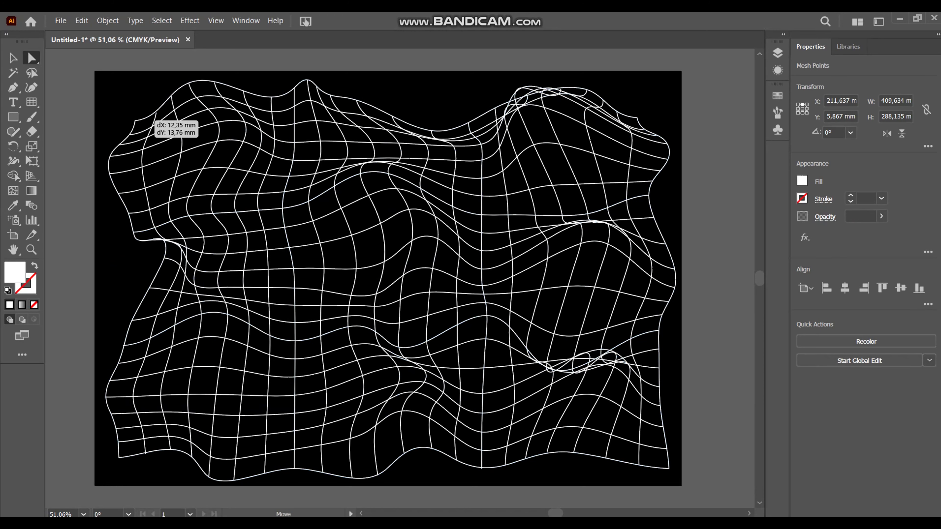
left_click_drag(108, 163, 129, 171)
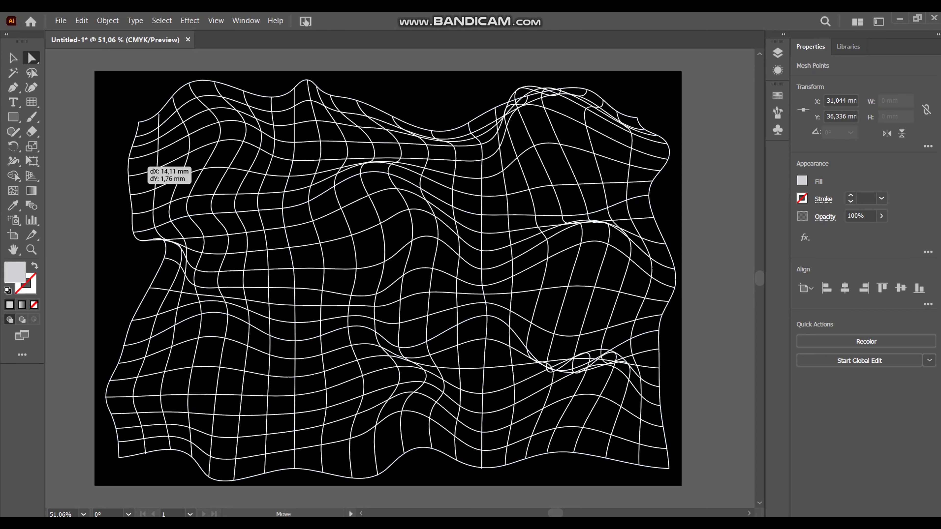
left_click_drag(132, 173, 121, 177)
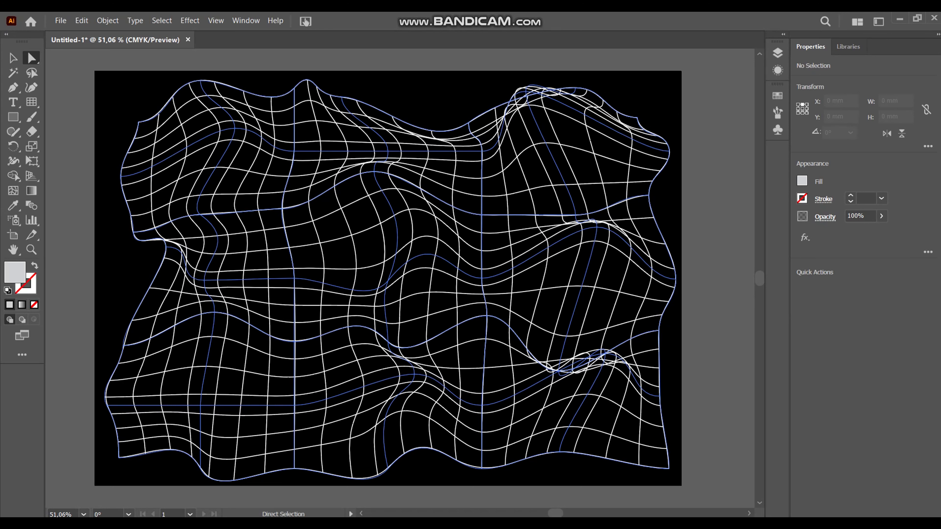
- Squash the grid to about 410 × 206 mm, centre it on the artboard, and deselect
key("v")
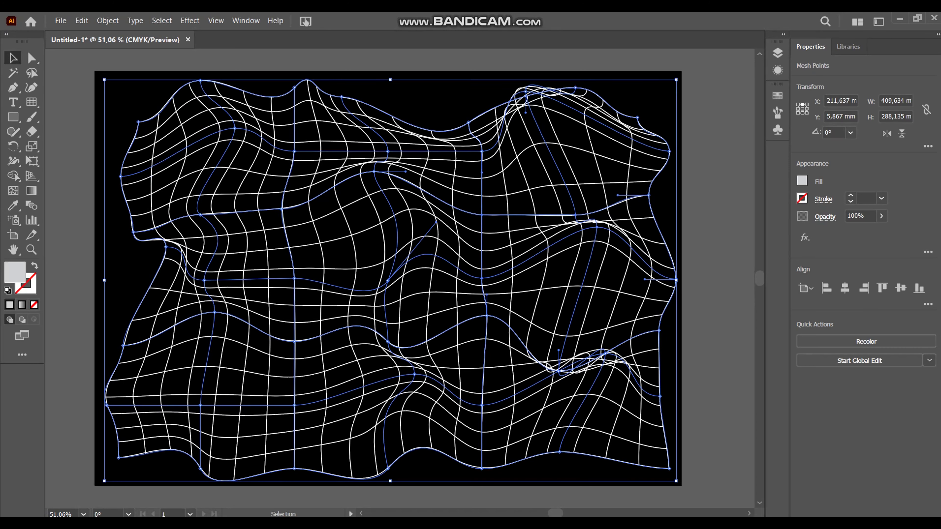
left_click_drag(390, 481, 390, 367)
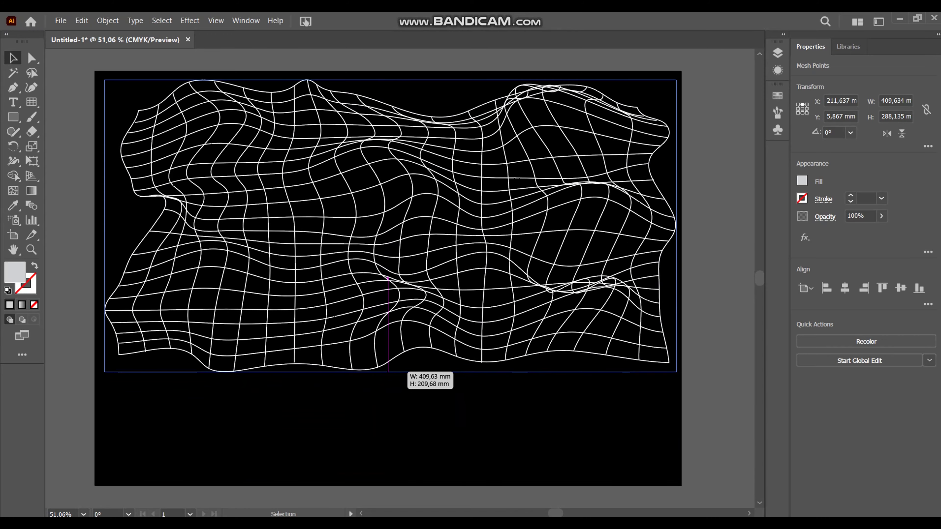
left_click(845, 287)
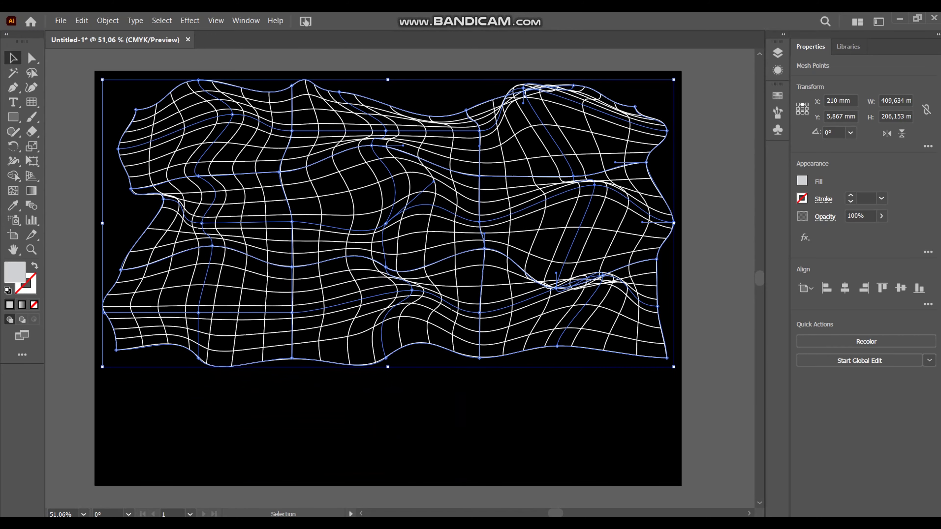
left_click(900, 288)
key("ctrl+shift+a")
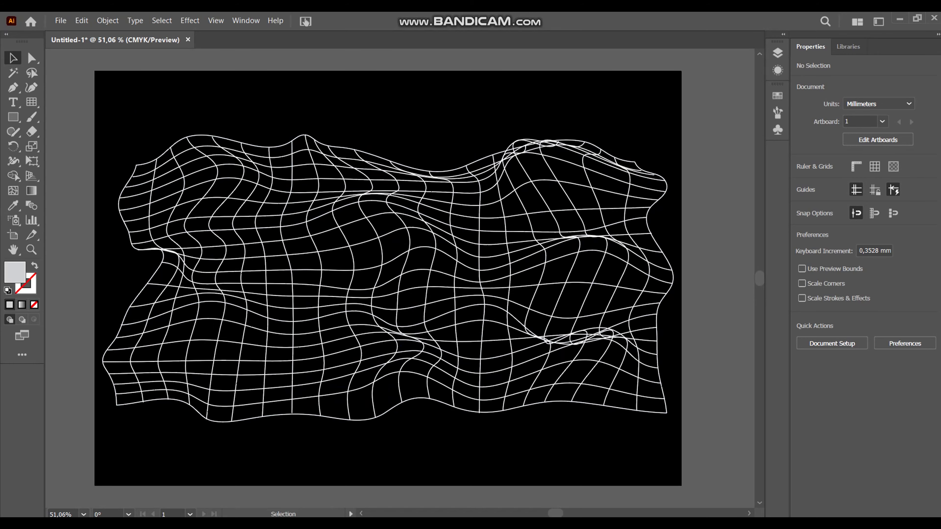